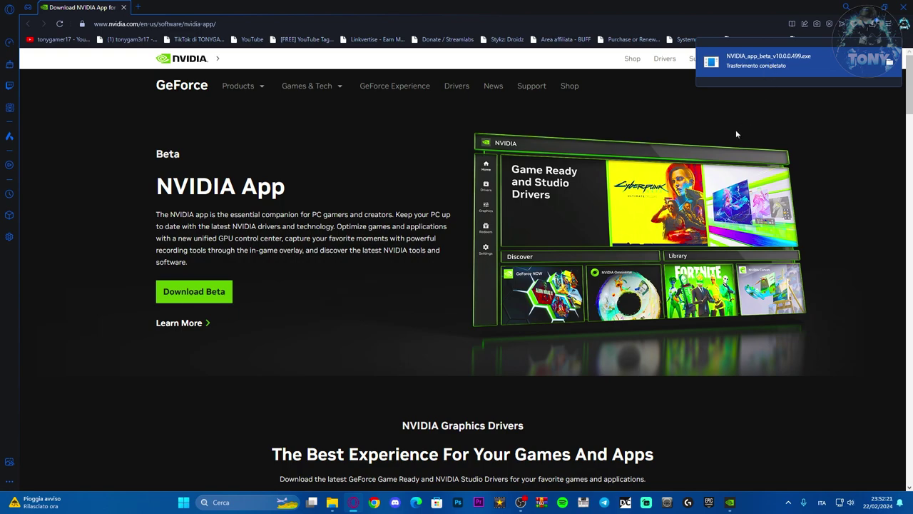
Try to install the NVIDIA app from the downloaded NVIDIA_app_beta_v10.0.0.499.exe and bring up GeForce Experience
left_click(796, 65)
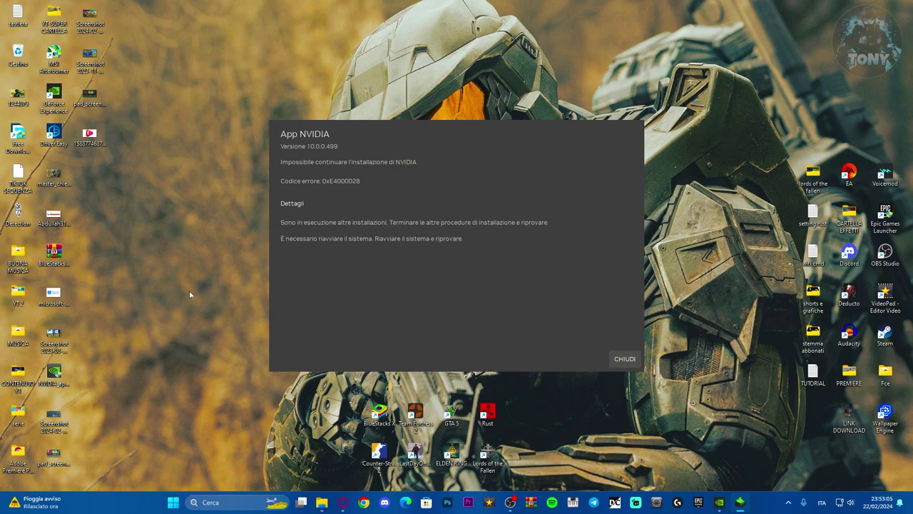
left_click(719, 502)
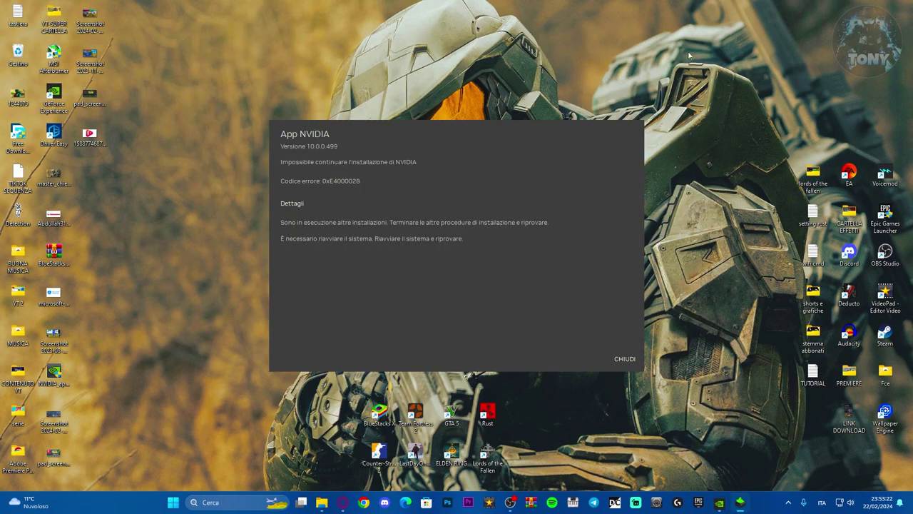
Restart the computer
left_click(172, 503)
left_click(574, 469)
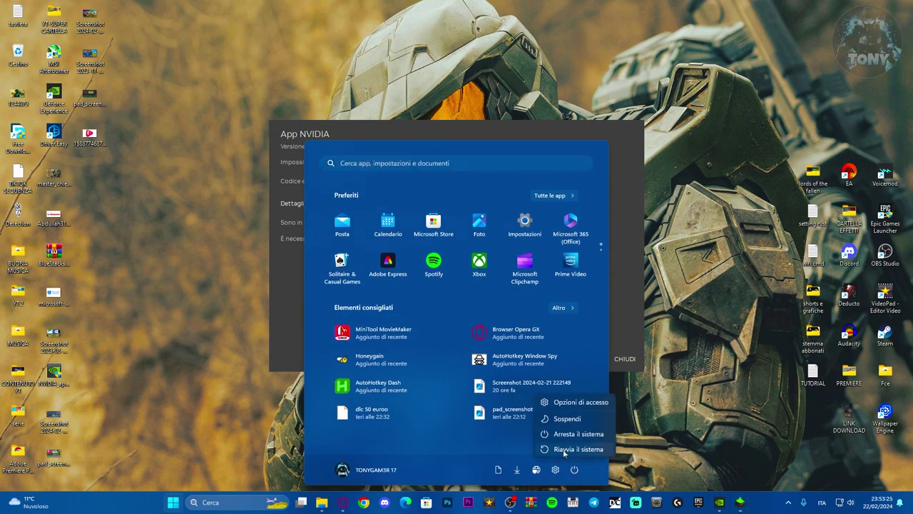
left_click(642, 314)
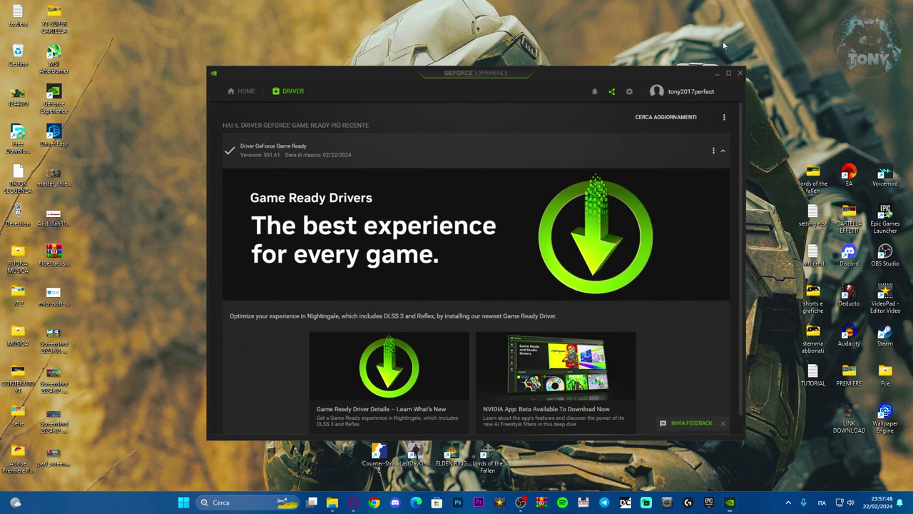
Close GeForce Experience and launch the NVIDIA_app_beta_v10.0.0.499 installer from the desktop
left_click(740, 73)
left_click(308, 214)
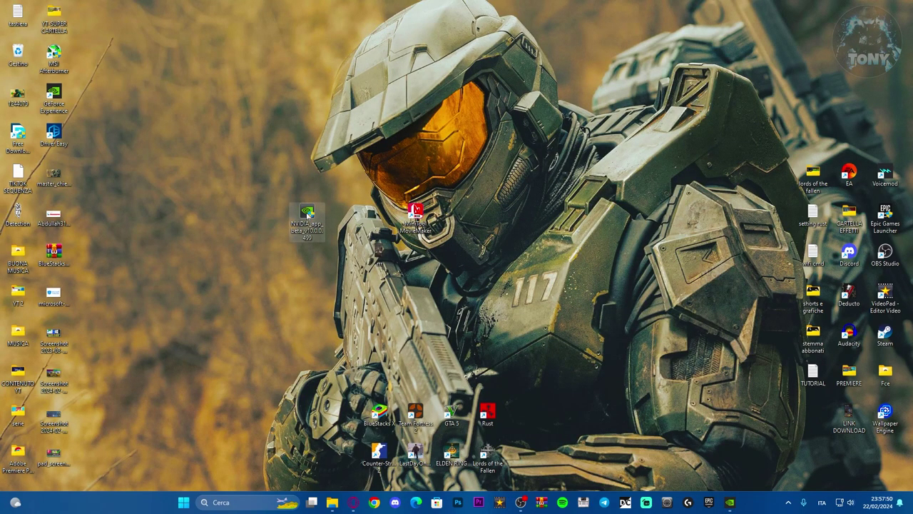
right_click(309, 215)
left_click(341, 275)
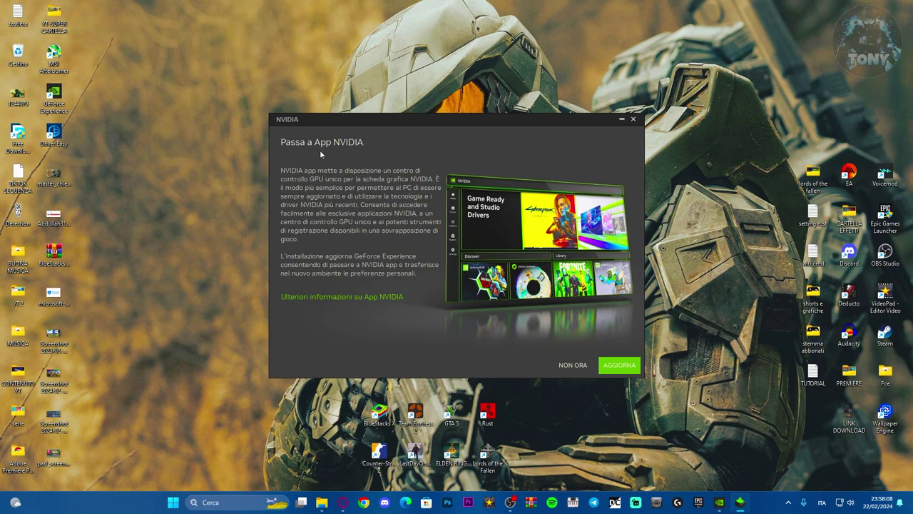
Agree to upgrade from GeForce Experience, accept the license and privacy terms, and install NVIDIA App version 10.0.0.499
left_click(617, 365)
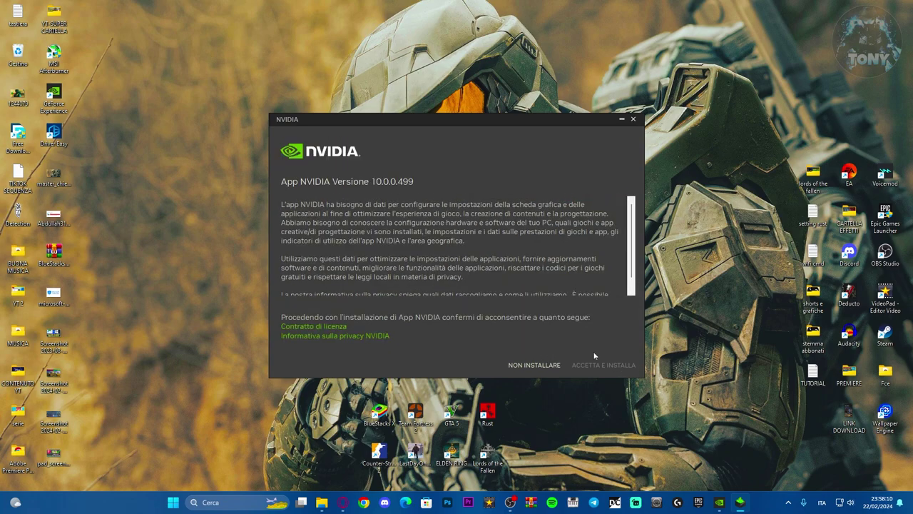
scroll(450, 249, "down", 1)
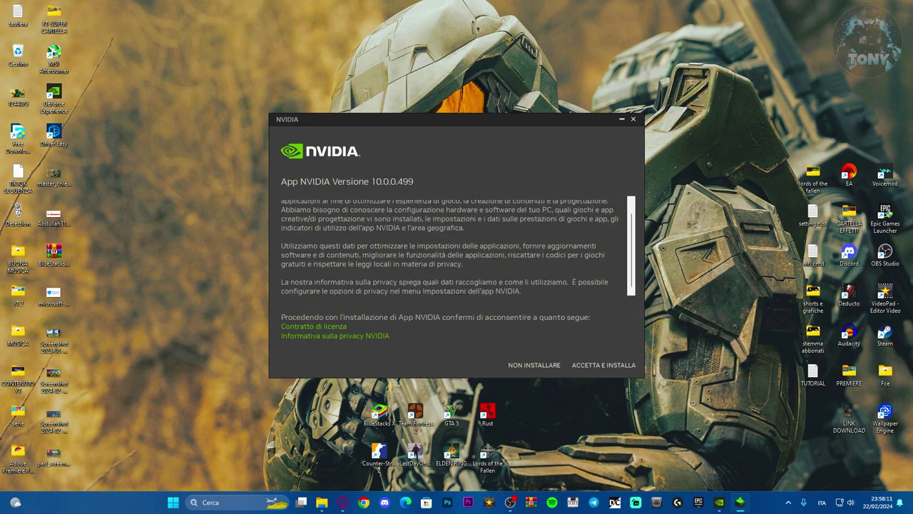
left_click(605, 366)
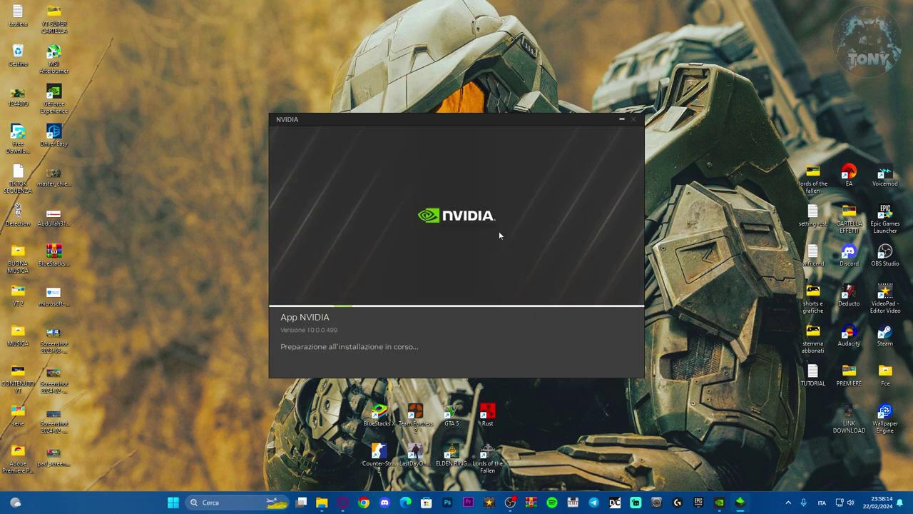
left_click(580, 299)
left_click(587, 299)
left_click(595, 299)
left_click(601, 299)
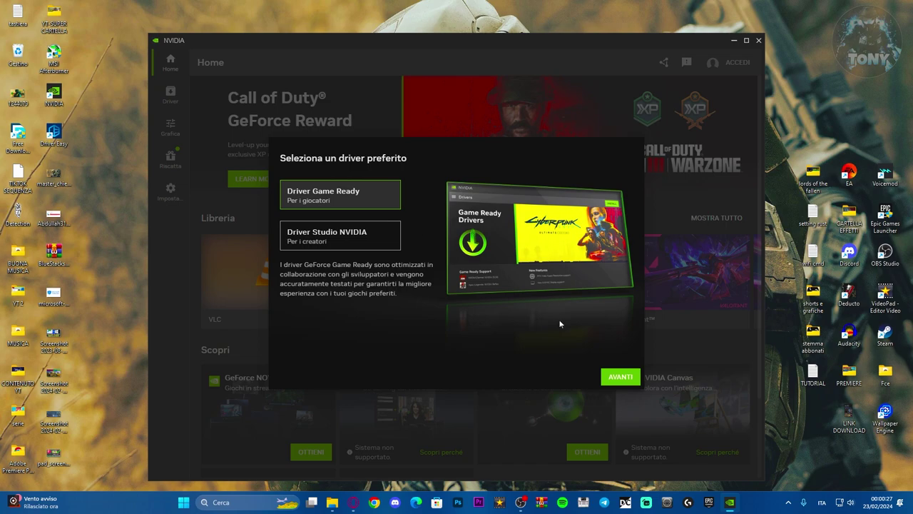
Keep the Game Ready driver as the preferred driver and turn off automatic optimization of games and creative applications
left_click(619, 378)
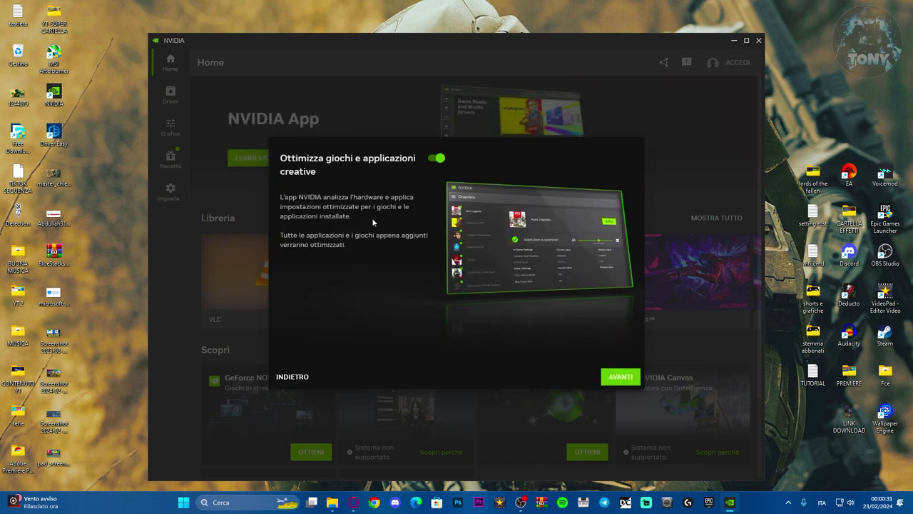
left_click(437, 158)
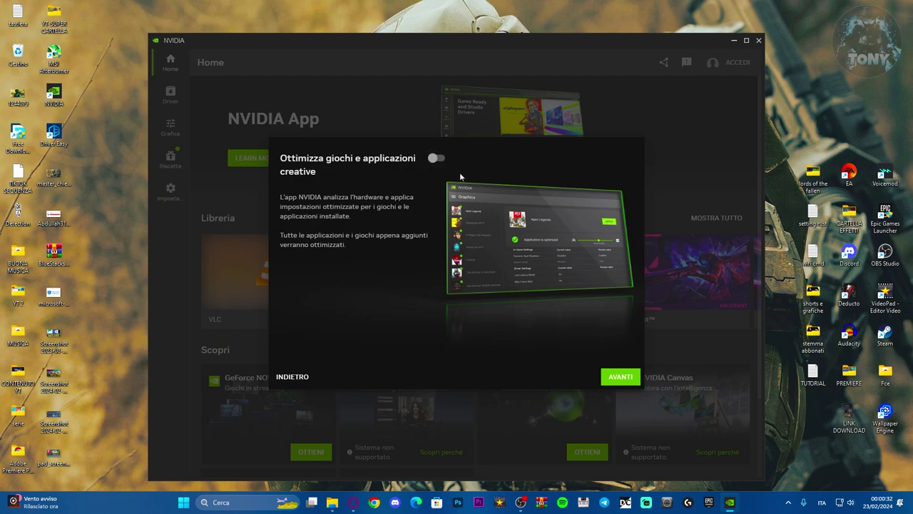
left_click(620, 380)
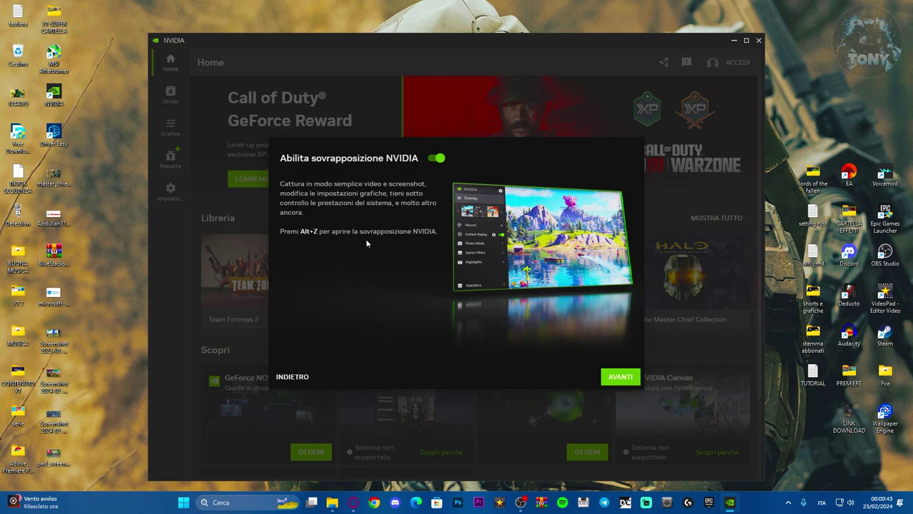
Toggle the NVIDIA overlay option in the initial setup and continue to the rewards page
left_click(437, 159)
left_click(437, 159)
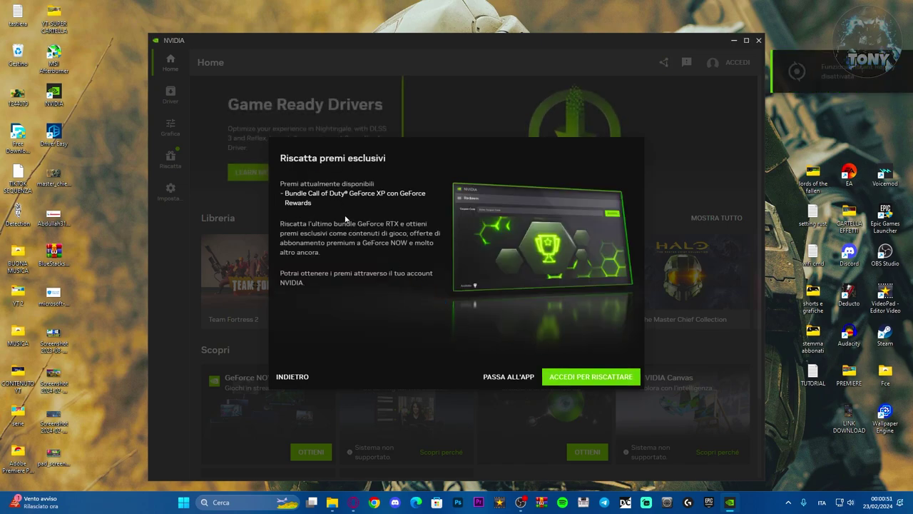
Sign in to the NVIDIA account with Google to claim rewards, and reposition the NVIDIA app window
left_click(597, 383)
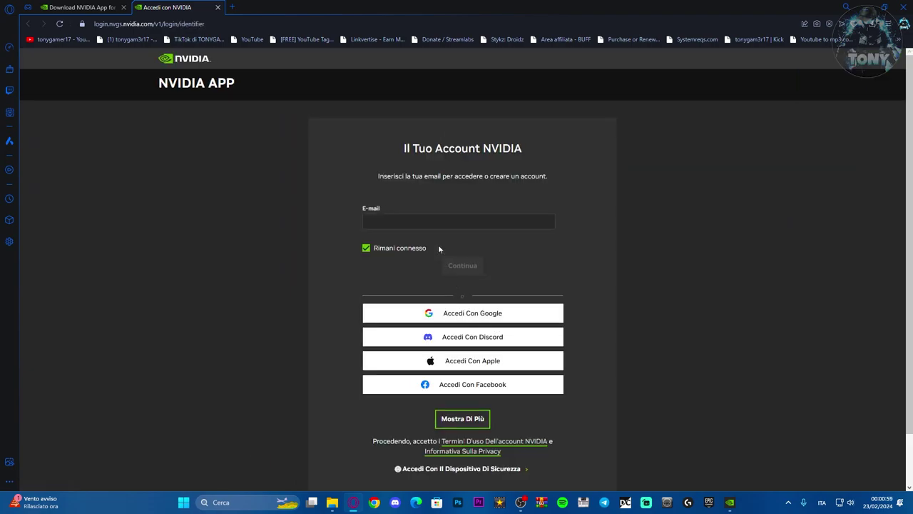
left_click(453, 314)
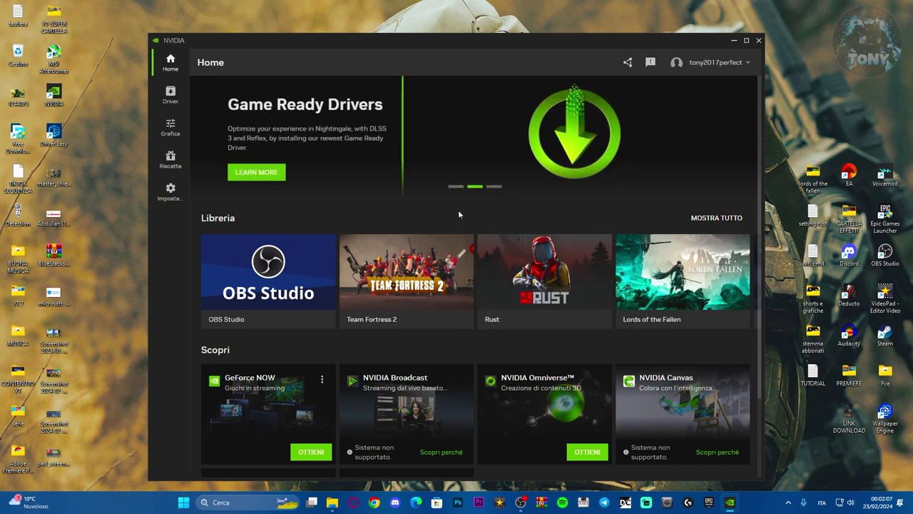
left_click_drag(459, 43, 454, 40)
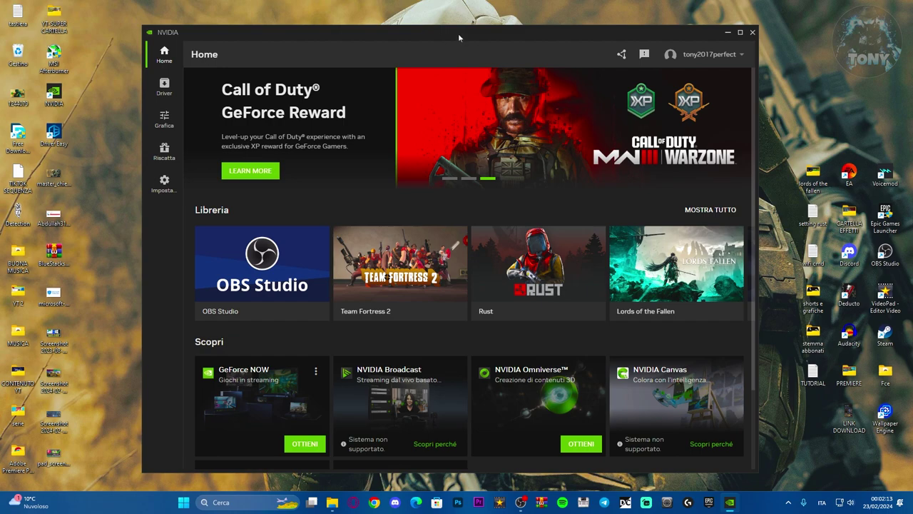
Review the installed Game Ready driver's details, new features and fixed issues on the driver page
left_click(164, 89)
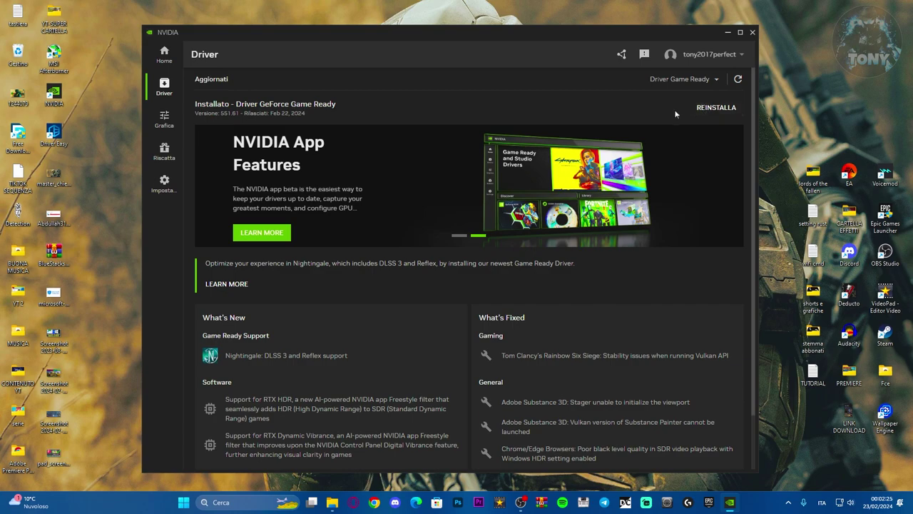
scroll(579, 304, "down", 1)
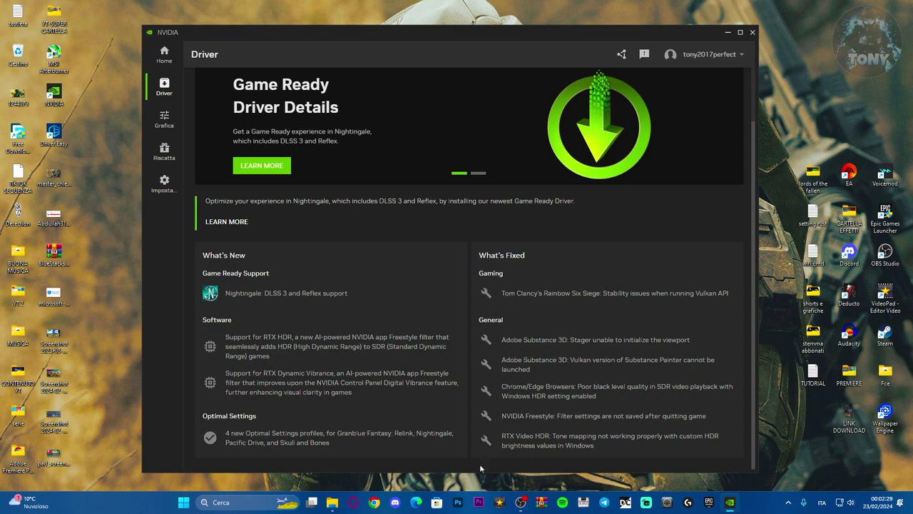
scroll(282, 359, "up", 1)
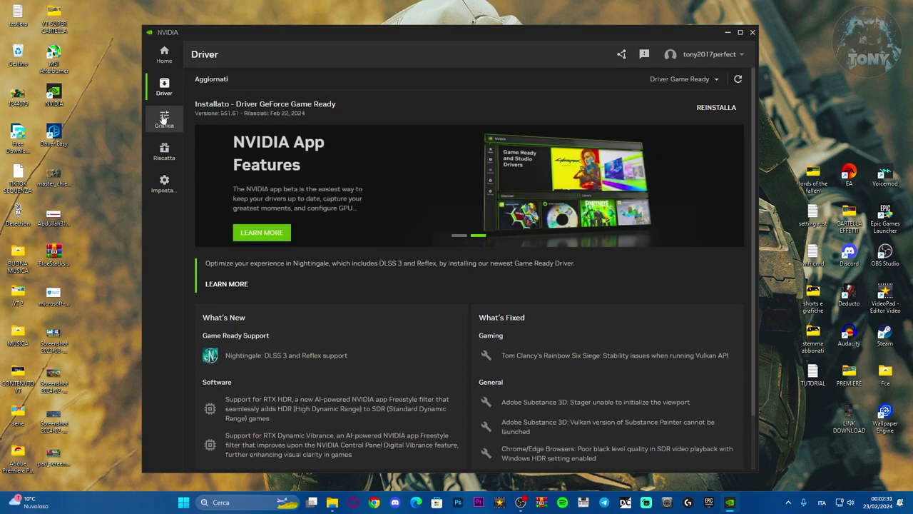
Optimize Halo Infinite in the per-program graphics settings and review its in-game and driver settings
left_click(171, 117)
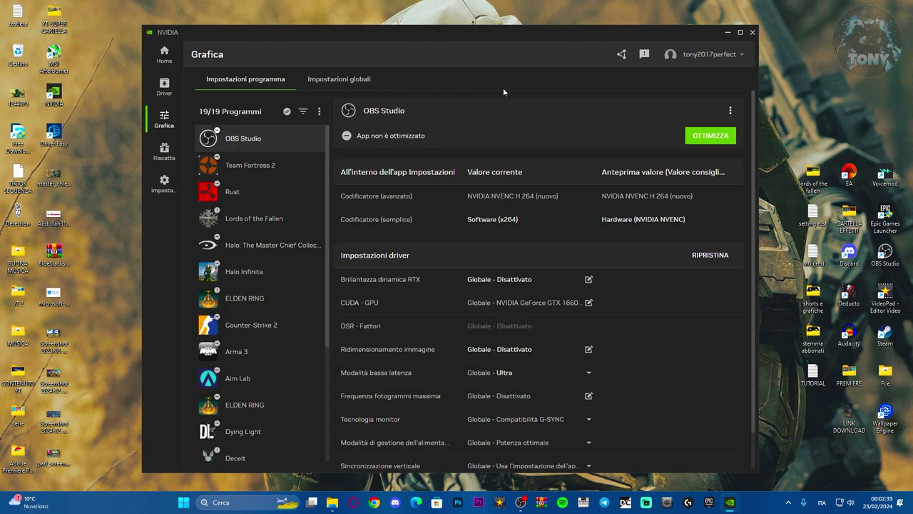
left_click_drag(476, 37, 464, 33)
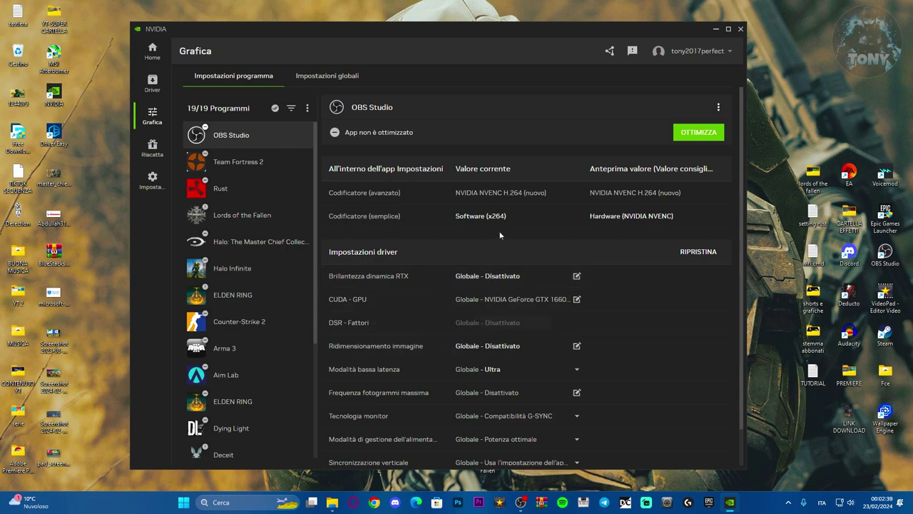
left_click(235, 270)
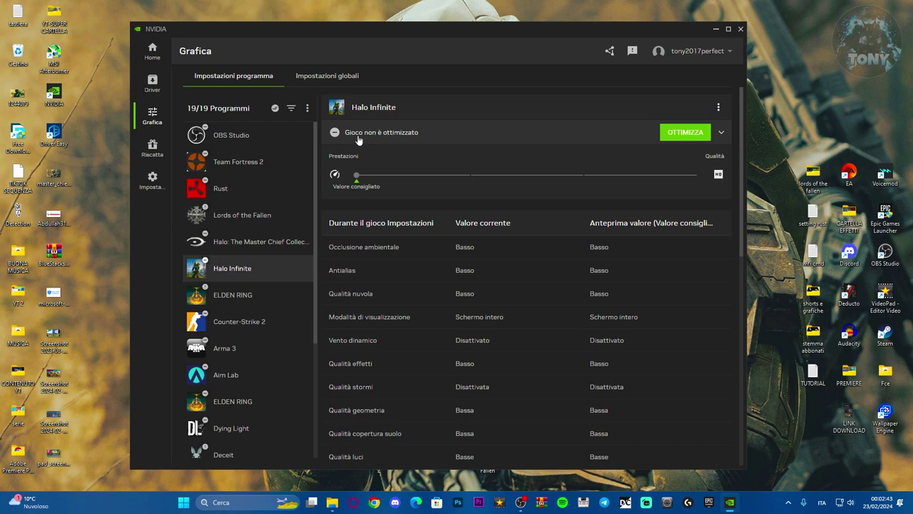
left_click(683, 134)
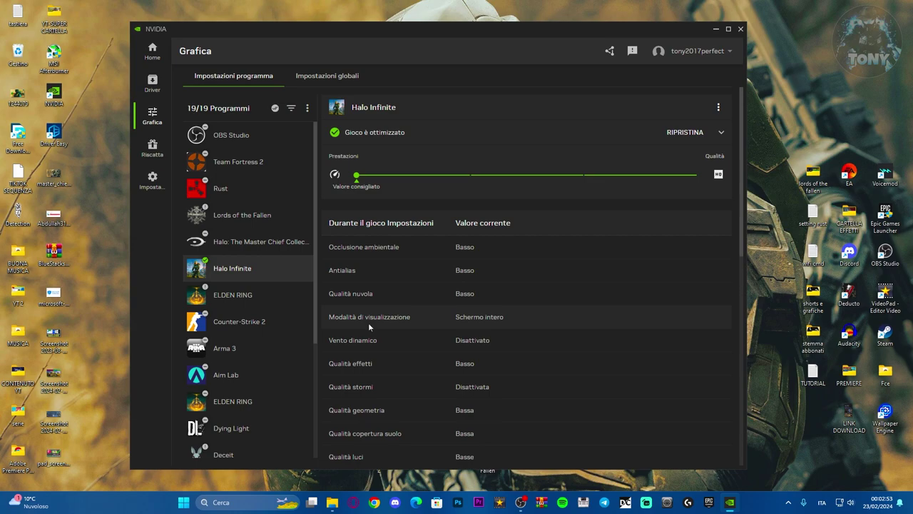
scroll(504, 323, "down", 8)
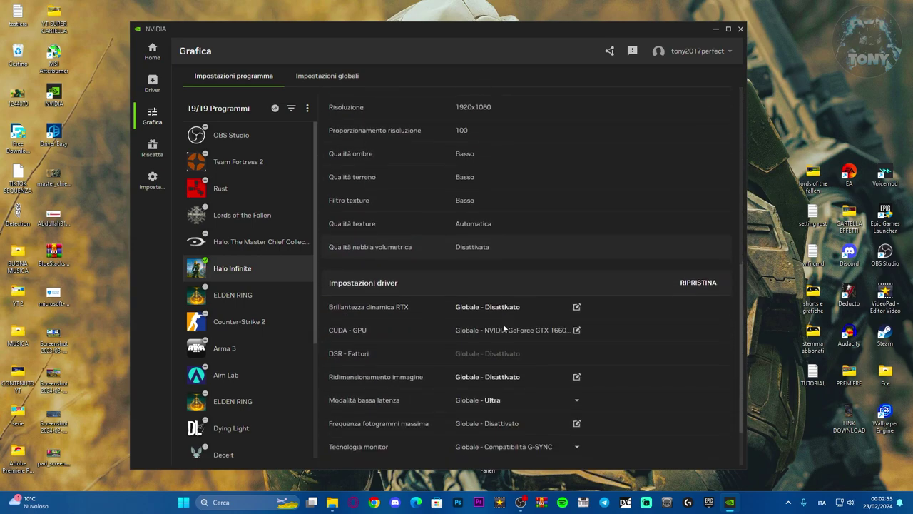
scroll(439, 347, "up", 8)
scroll(441, 346, "down", 3)
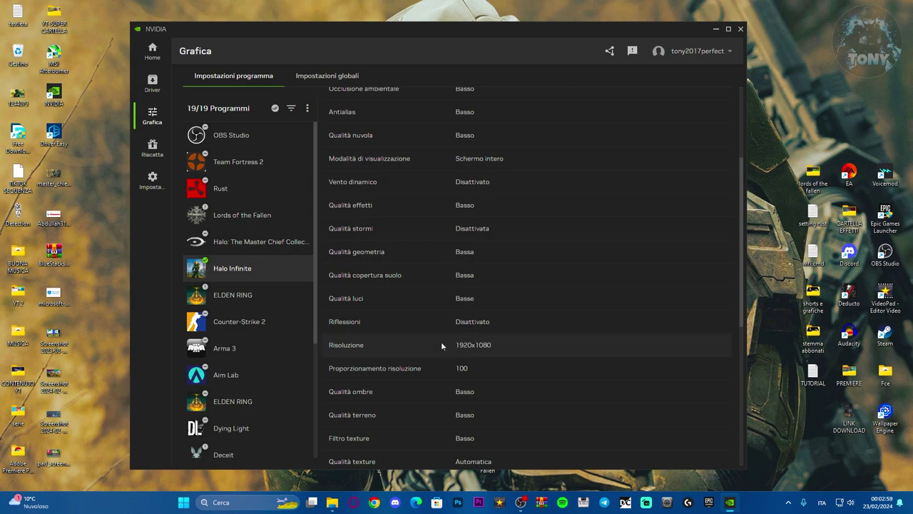
scroll(440, 341, "up", 1)
scroll(441, 341, "down", 1)
Preview Fortnite's optimization at the maximum performance end of the scale and compare its current and proposed settings
scroll(265, 312, "down", 5)
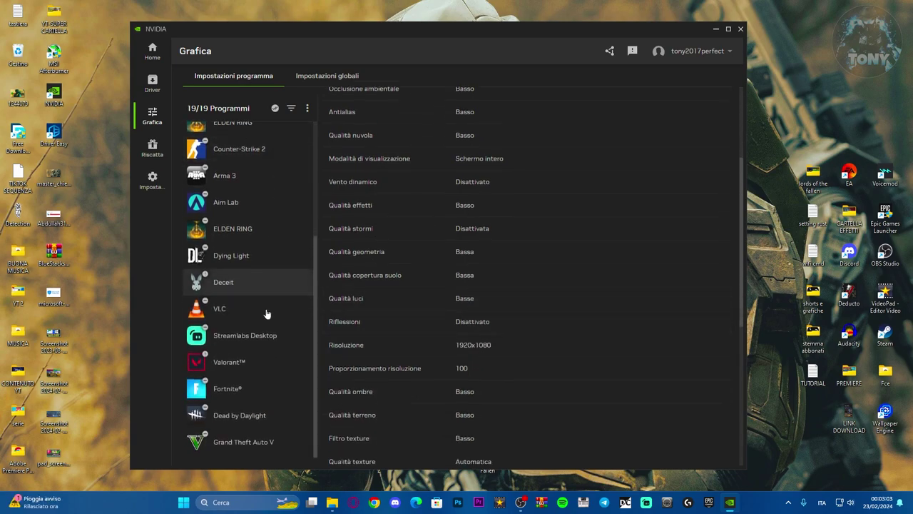
left_click_drag(318, 285, 305, 312)
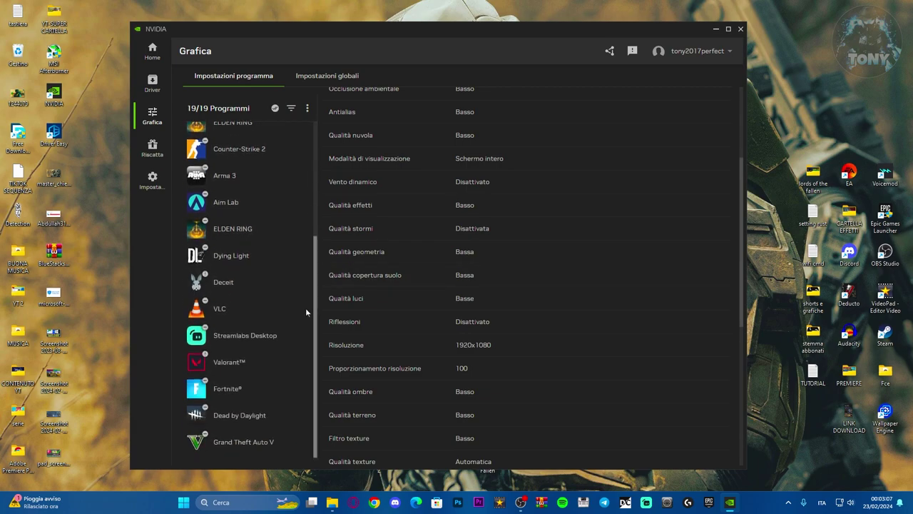
left_click(230, 394)
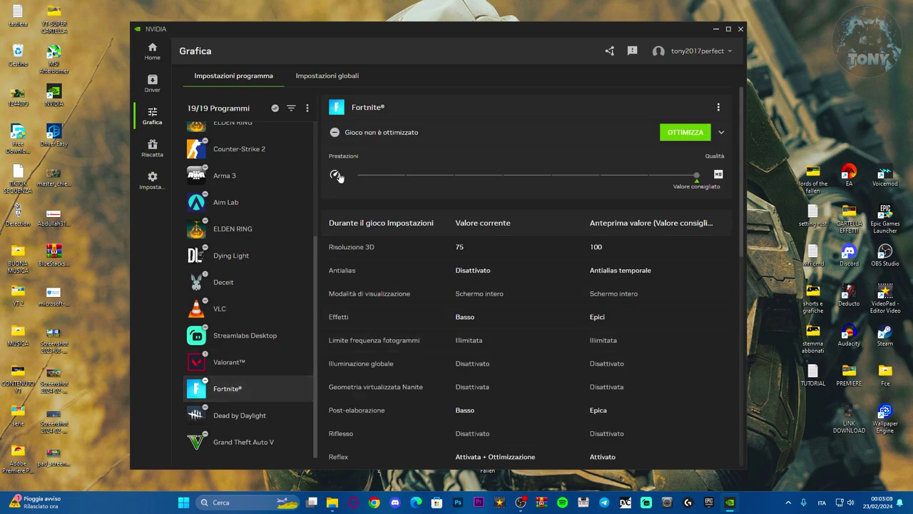
left_click_drag(515, 177, 325, 181)
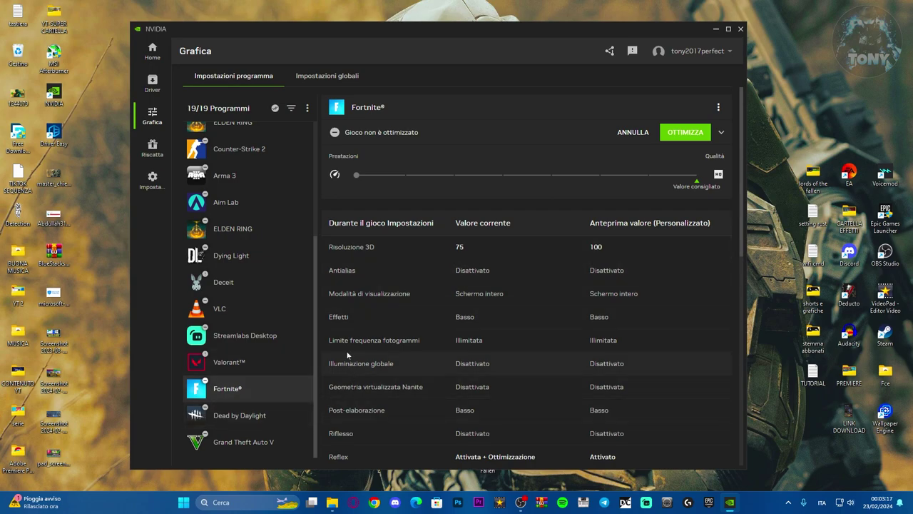
scroll(344, 343, "down", 1)
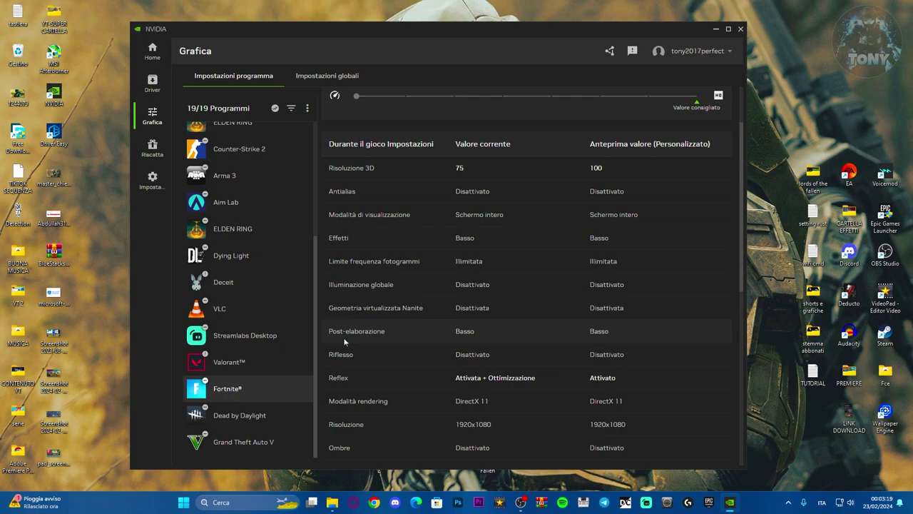
scroll(451, 324, "down", 2)
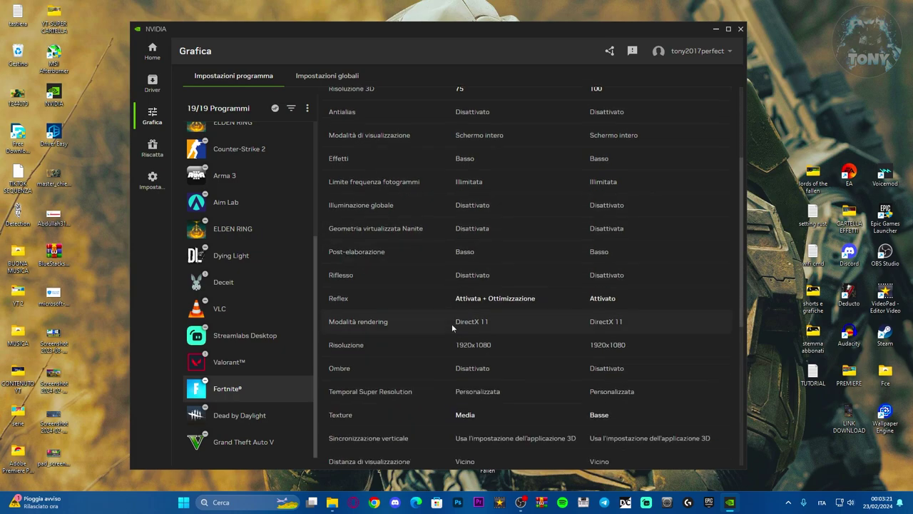
scroll(452, 329, "down", 3)
scroll(451, 330, "up", 6)
scroll(451, 325, "up", 1)
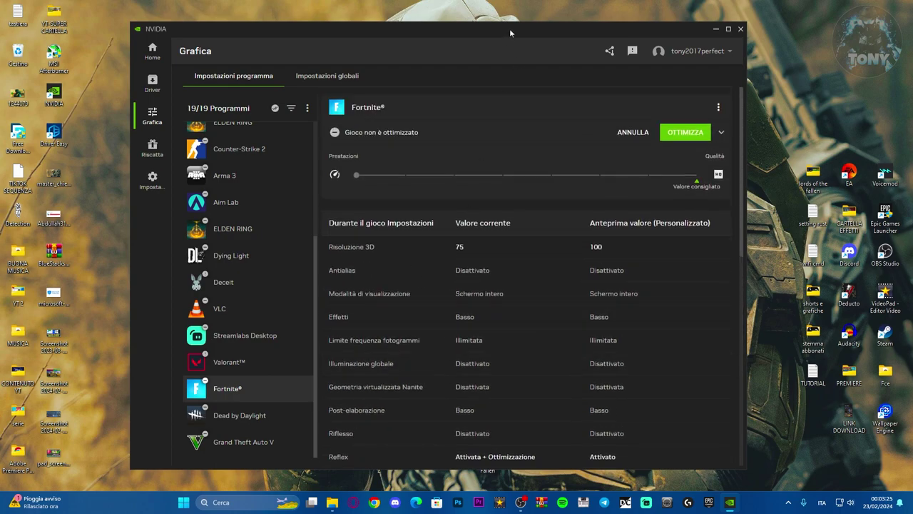
left_click_drag(509, 28, 513, 29)
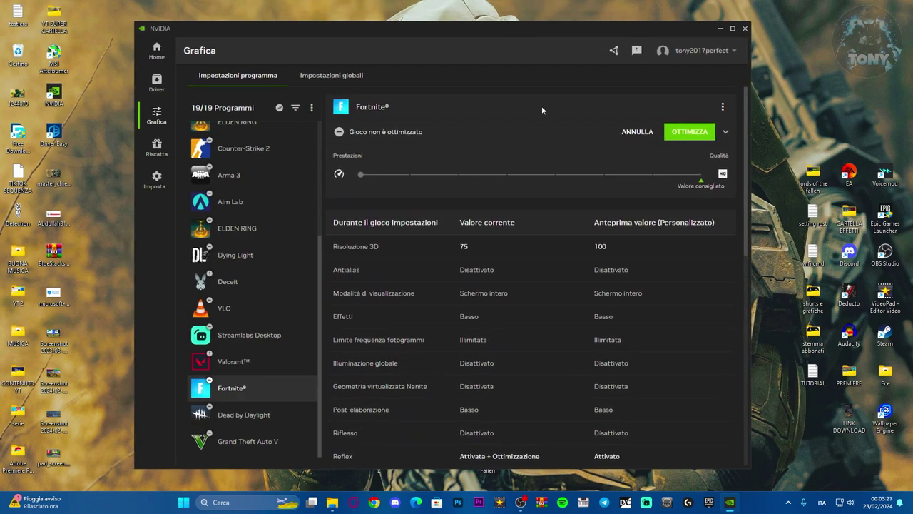
Open the redeem page for discount codes and exclusive rewards
left_click(158, 147)
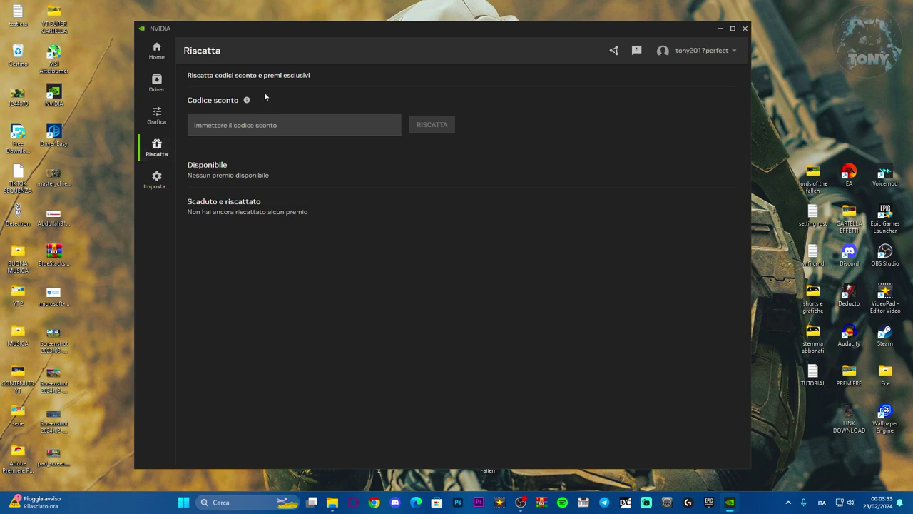
Review the system specifications and the overlay, driver and game-search options in the app's system settings
left_click(157, 179)
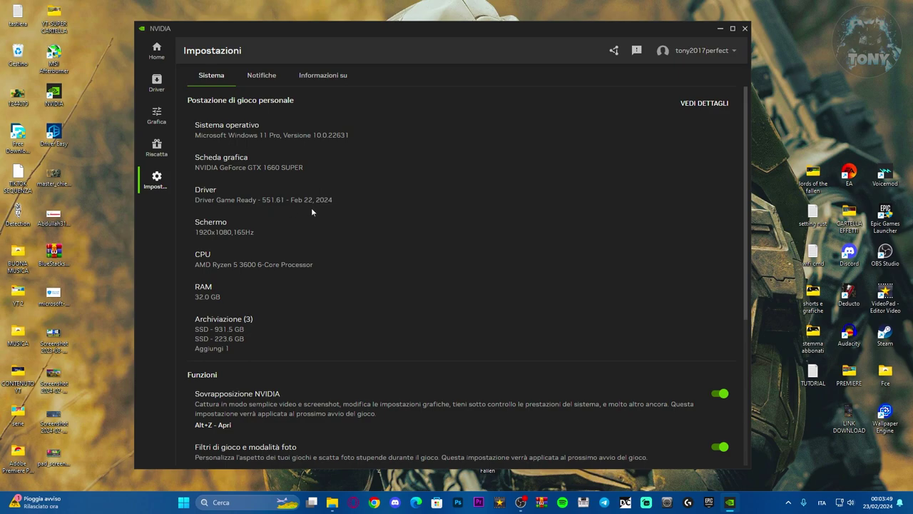
scroll(419, 247, "down", 4)
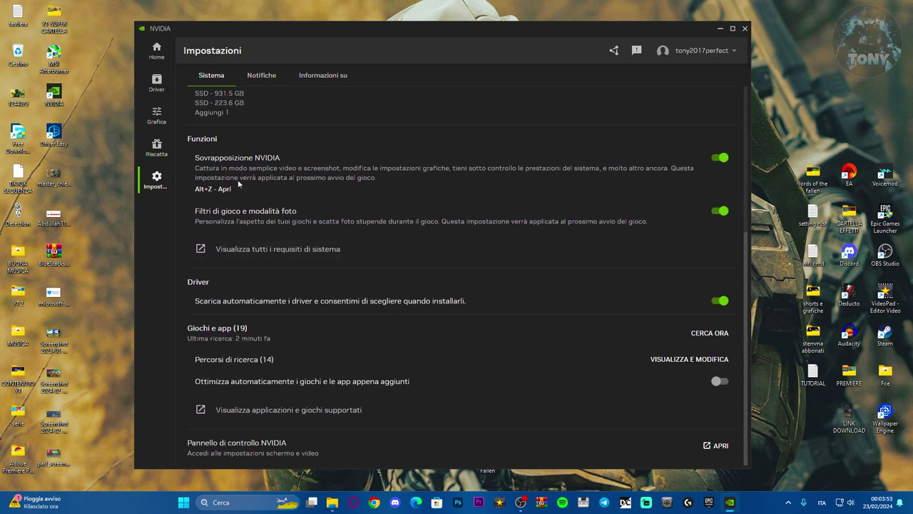
Open the NVIDIA overlay and enable Instant Replay, returning to the overlay's main page
key("alt+z")
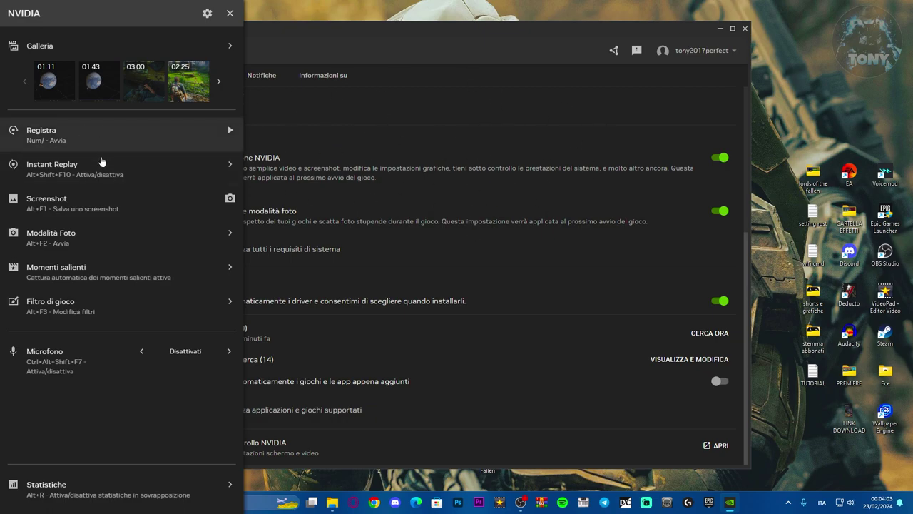
left_click(214, 173)
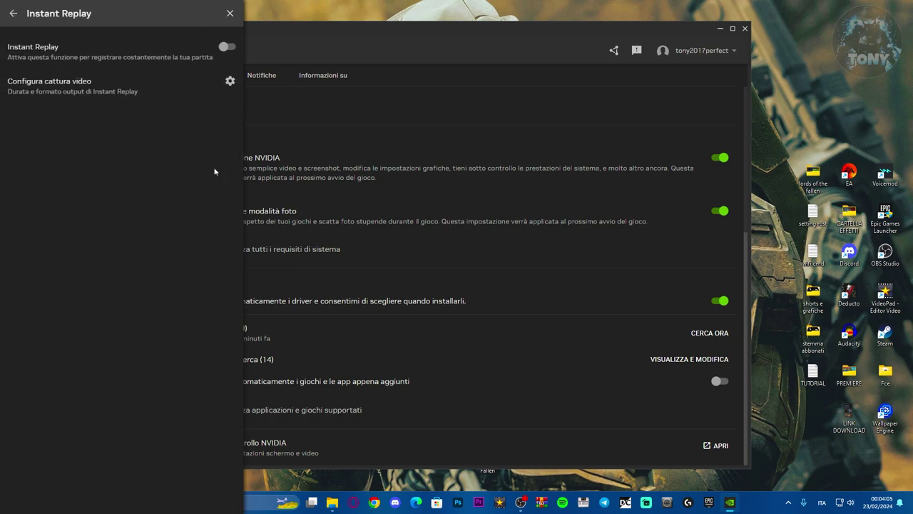
left_click(226, 46)
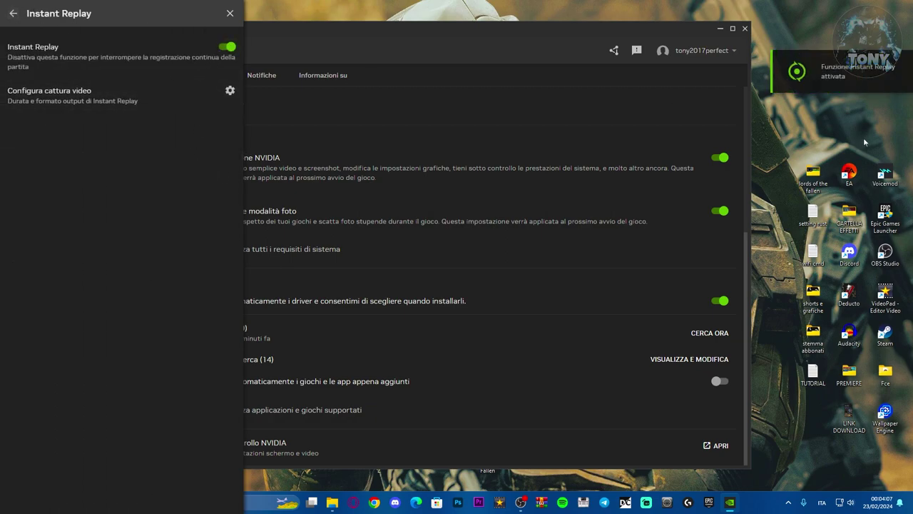
left_click(13, 12)
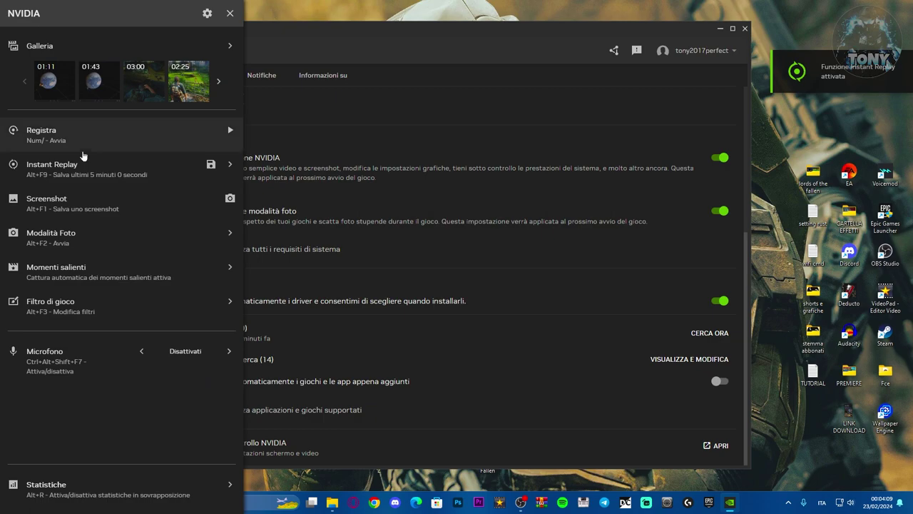
Record a short test clip from the overlay and stop the recording to save it
left_click(225, 138)
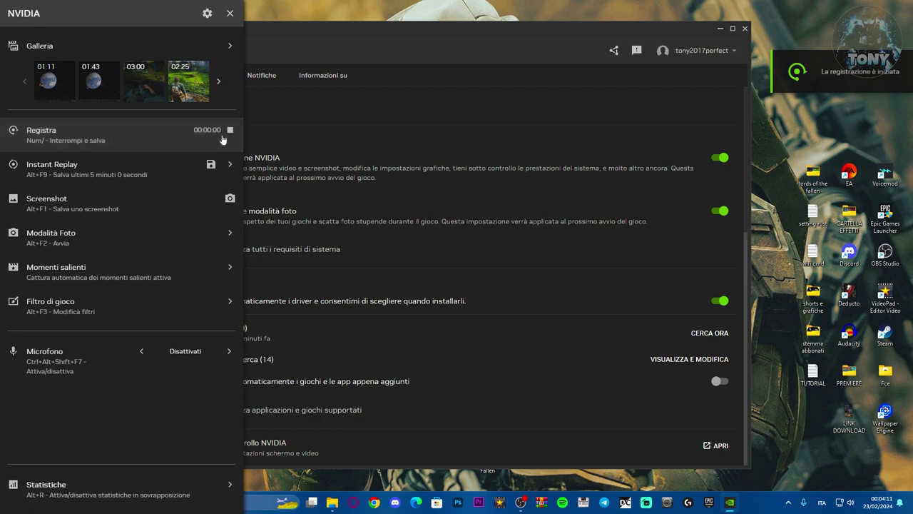
left_click(223, 138)
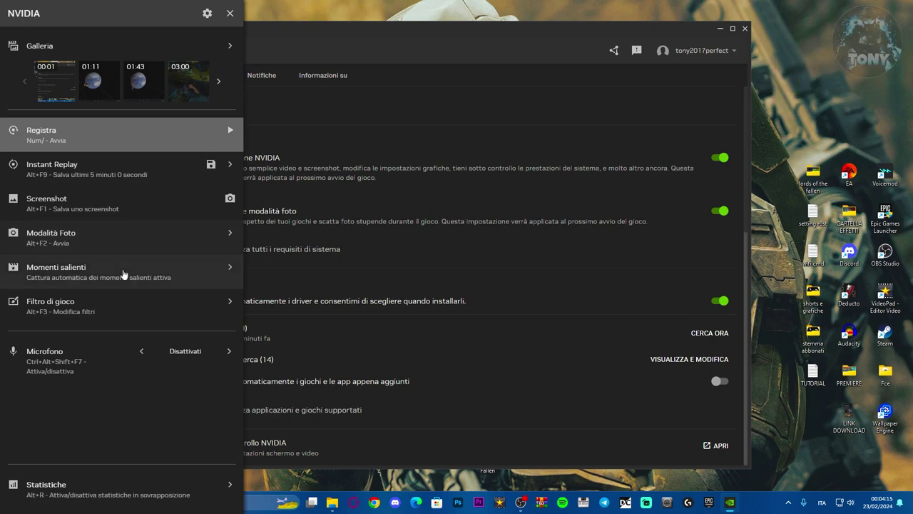
Review the Highlights (Momenti salienti) capture options and supported games, and close the overlay
left_click(122, 278)
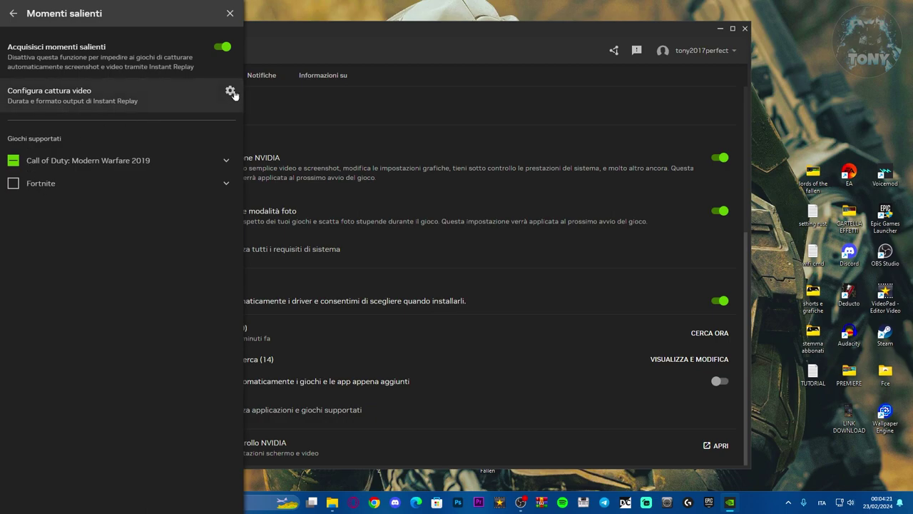
left_click(13, 13)
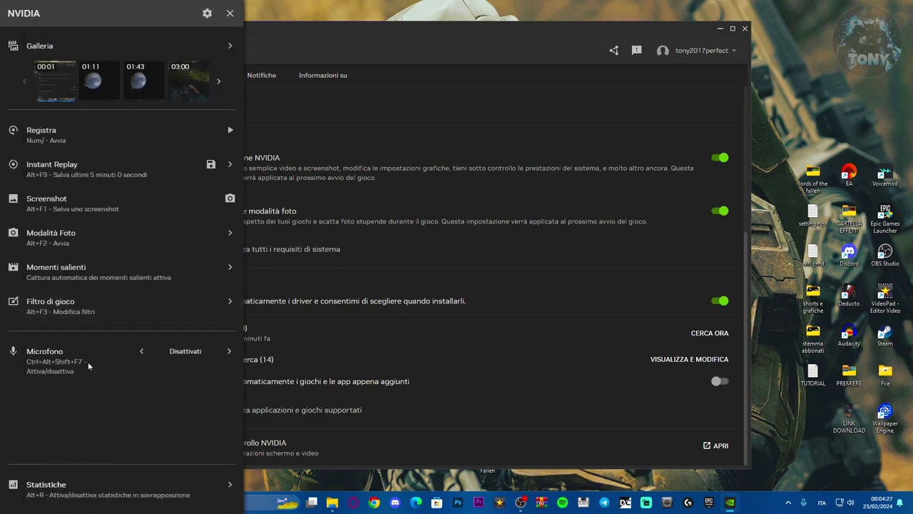
left_click(229, 13)
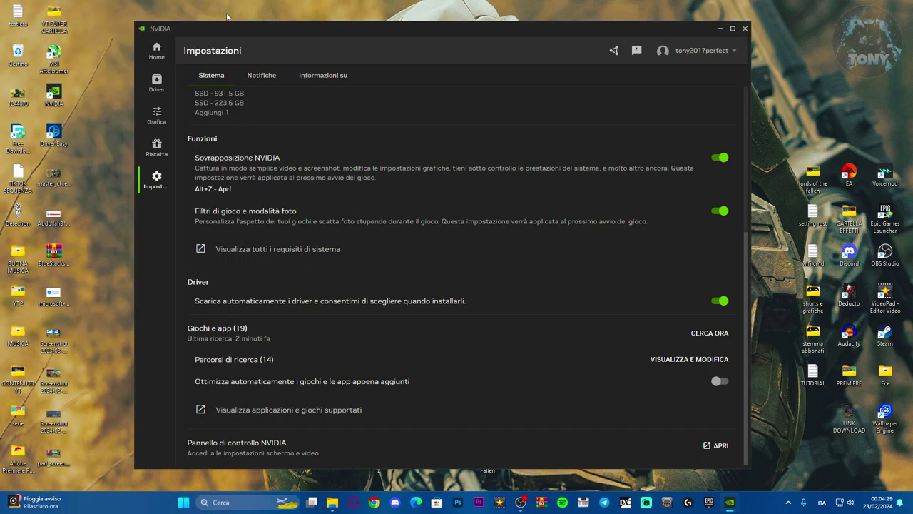
Shift the app window slightly on the desktop and return to its Home page
left_click_drag(231, 28, 210, 29)
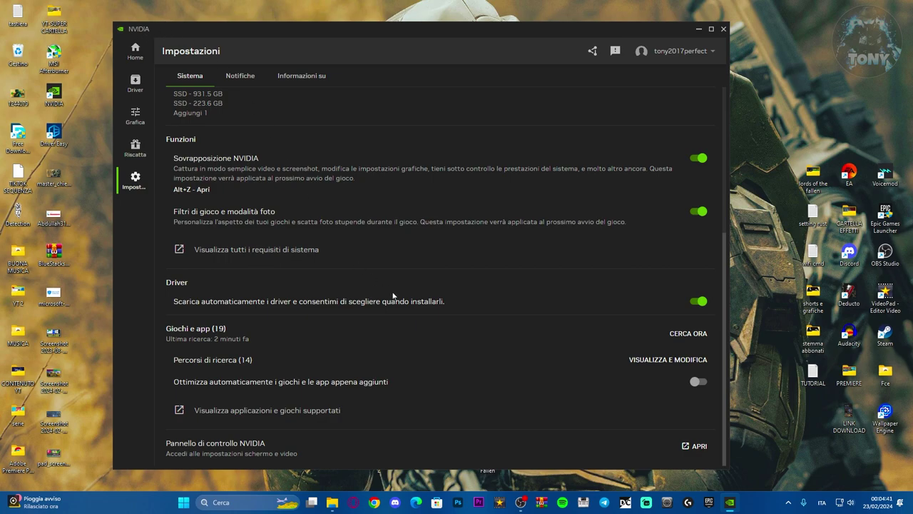
left_click(136, 52)
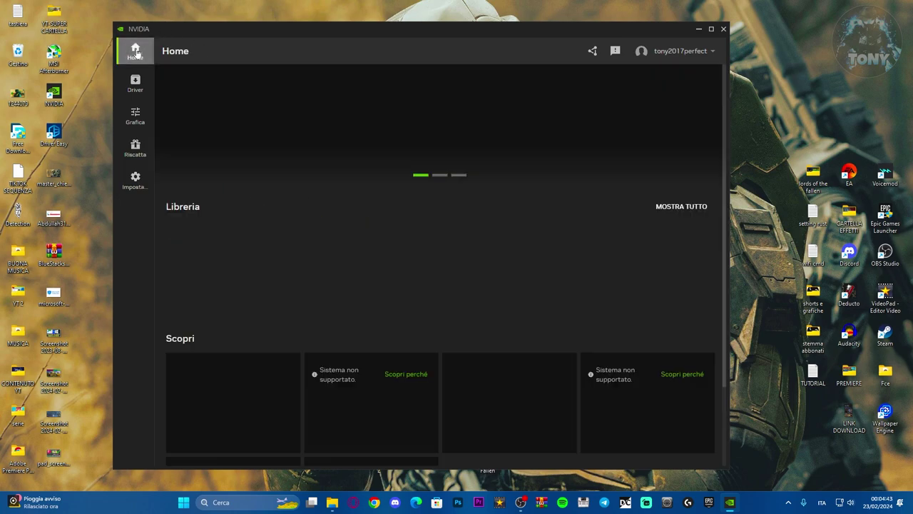